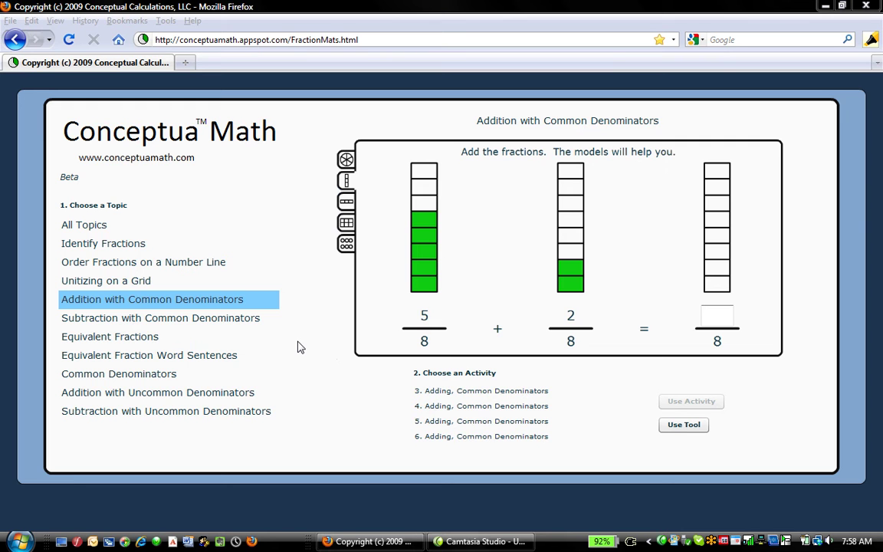
Select the Addition with Common Denominators topic and open its tool
left_click(129, 245)
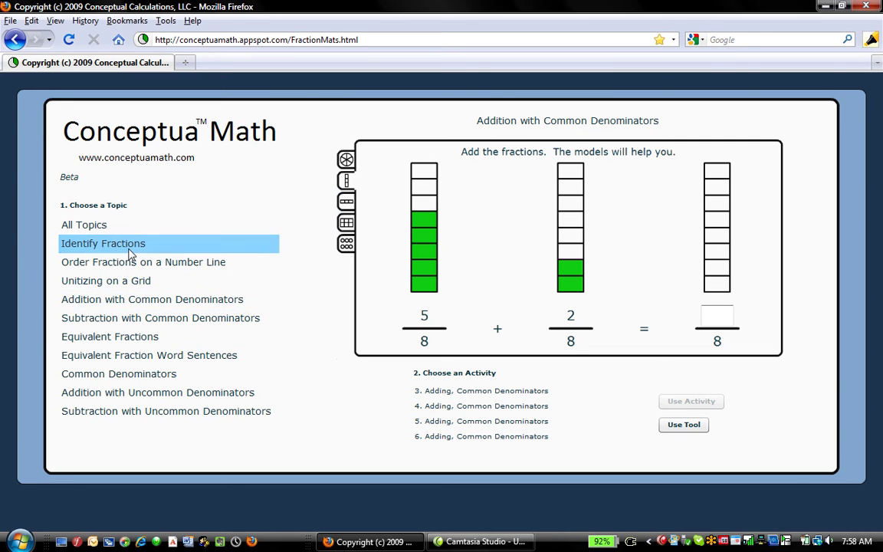
left_click(132, 300)
left_click(136, 320)
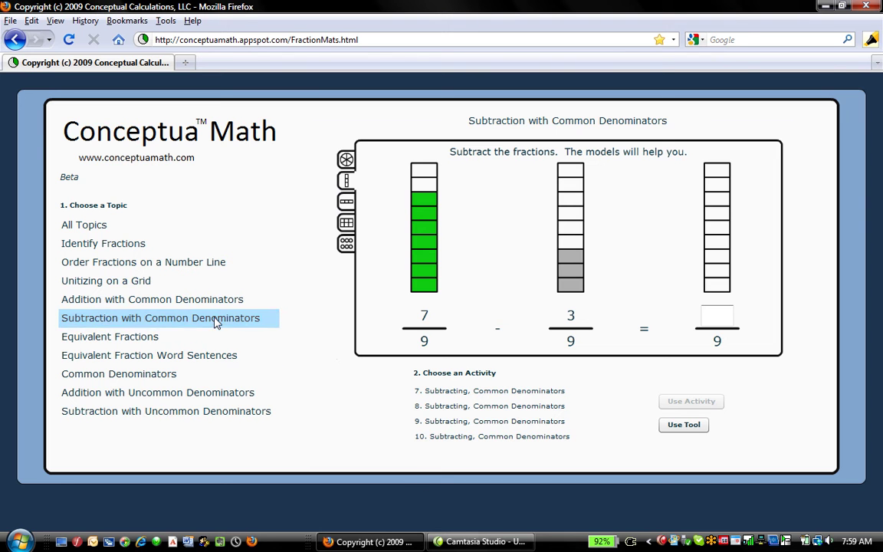
left_click(180, 306)
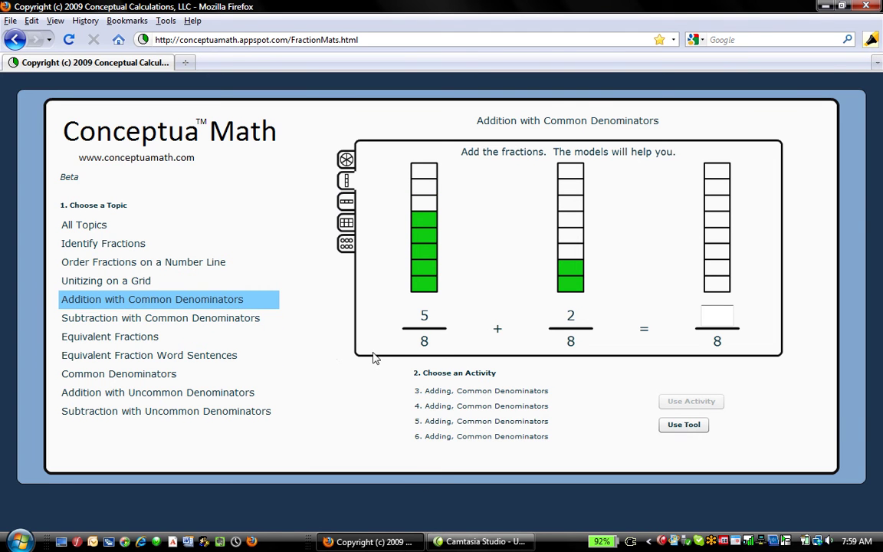
left_click(684, 426)
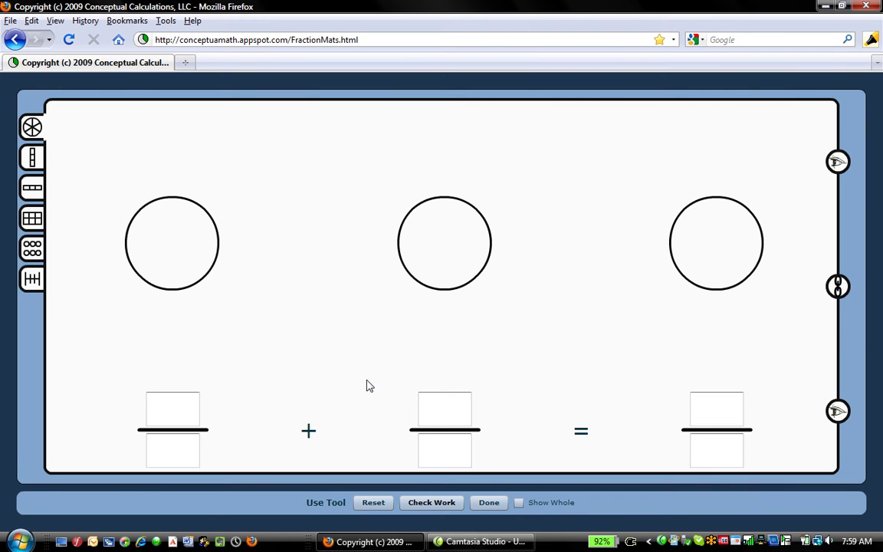
Enter 1/8 and 3/8 as the two fractions being added
left_click(178, 407)
type("1")
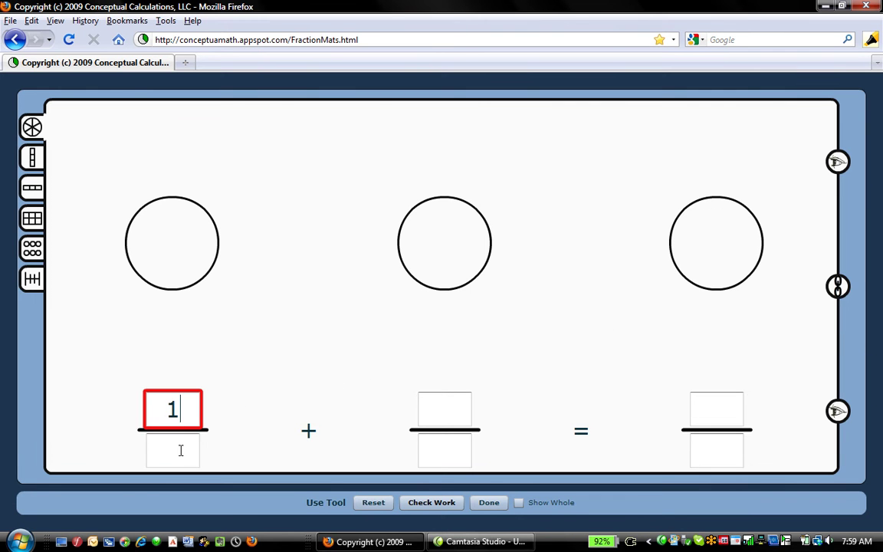
left_click(180, 449)
type("8")
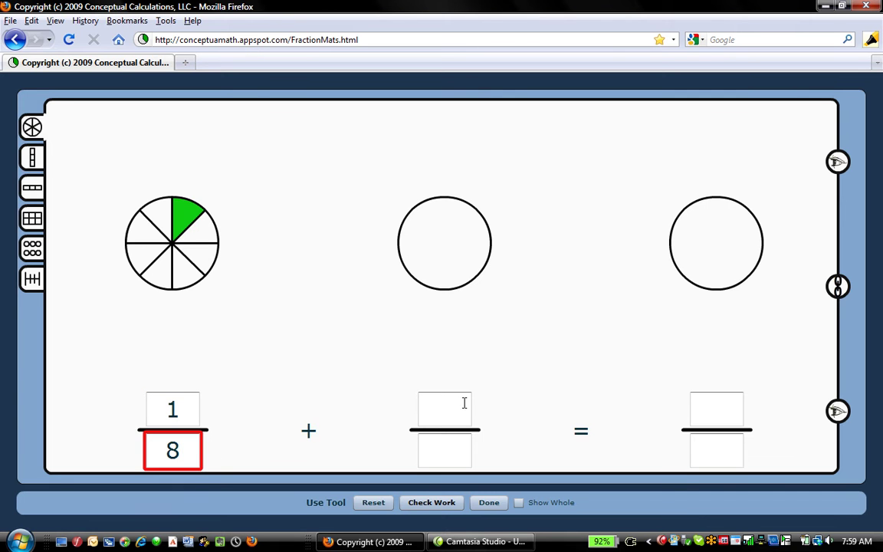
left_click(455, 406)
type("3")
left_click(453, 452)
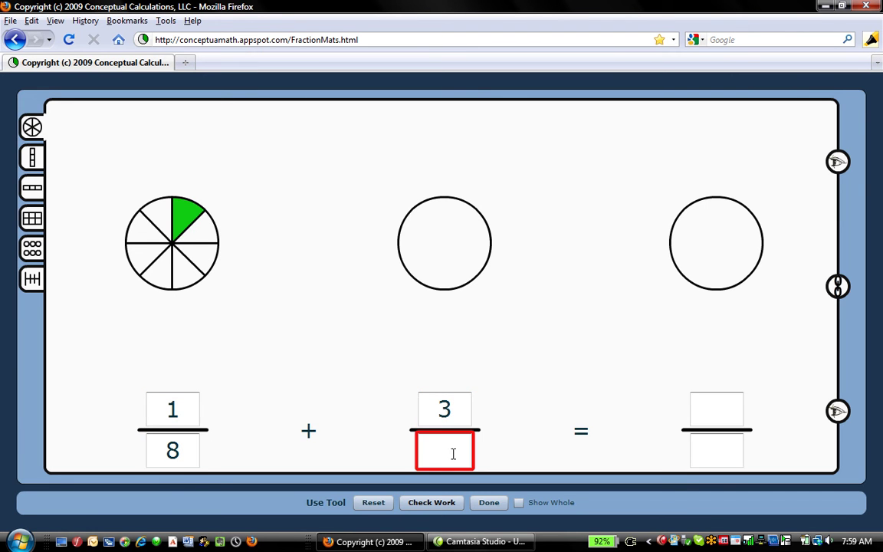
type("8")
Enter 4/8 as the sum fraction
left_click(727, 405)
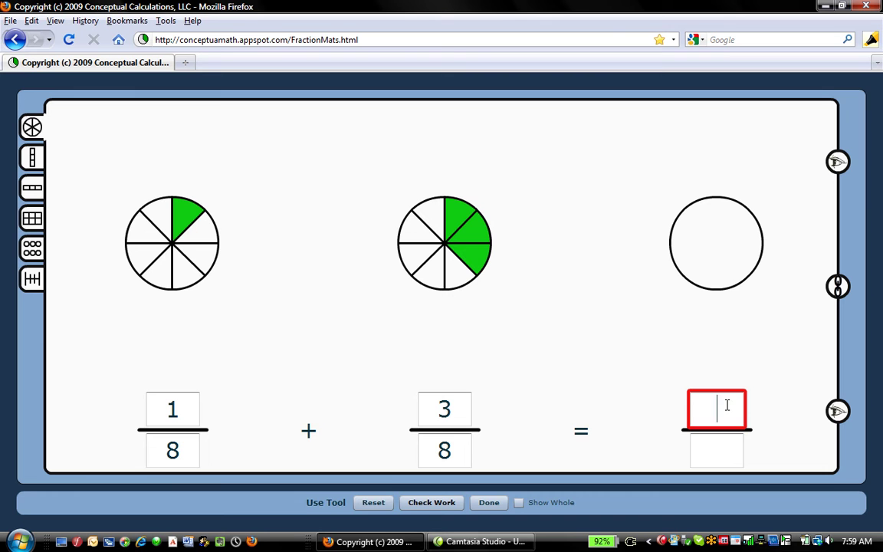
type("4")
left_click(724, 449)
type("8")
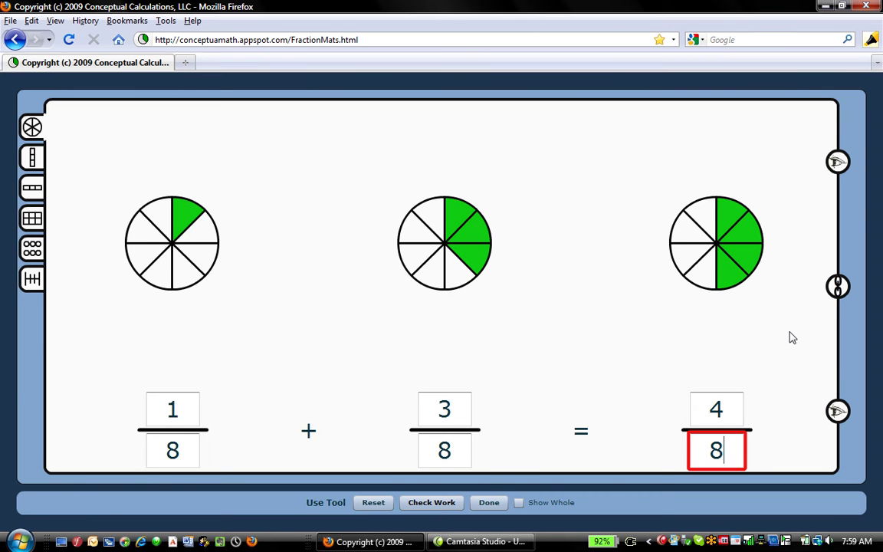
Reset the mat with models and fractions unlinked, and hide the written fractions so only the circle models show
left_click(375, 508)
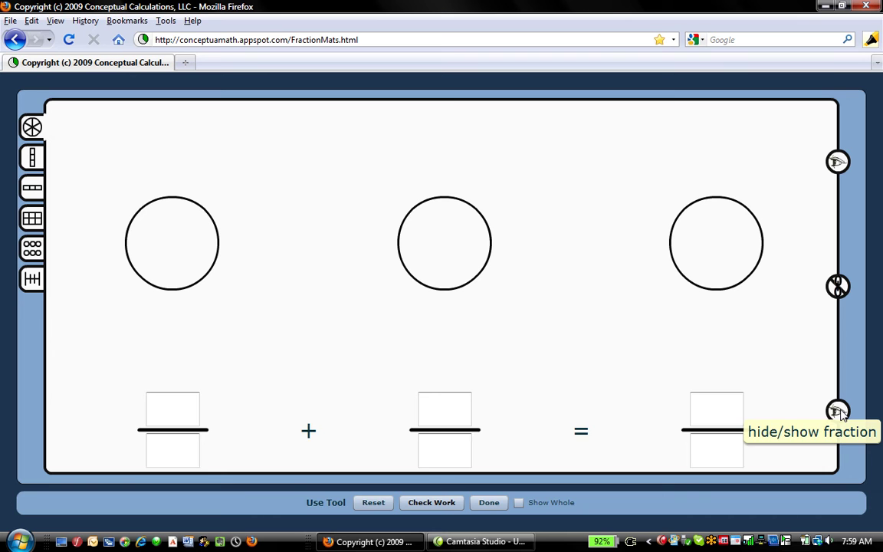
left_click(838, 412)
left_click(838, 412)
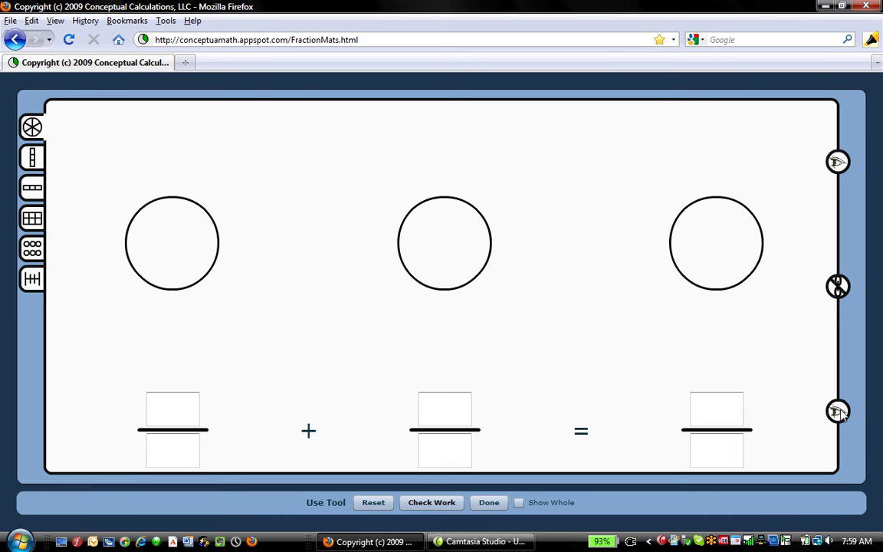
left_click(838, 412)
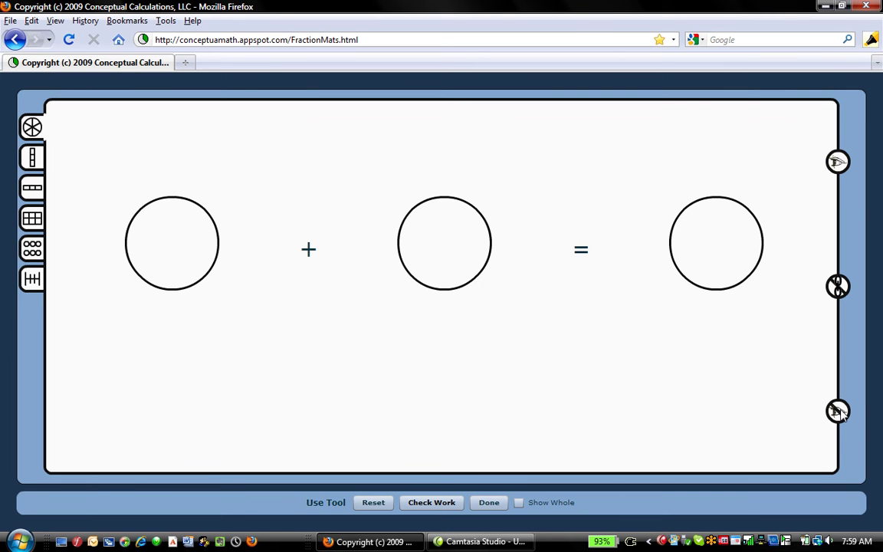
left_click(207, 279)
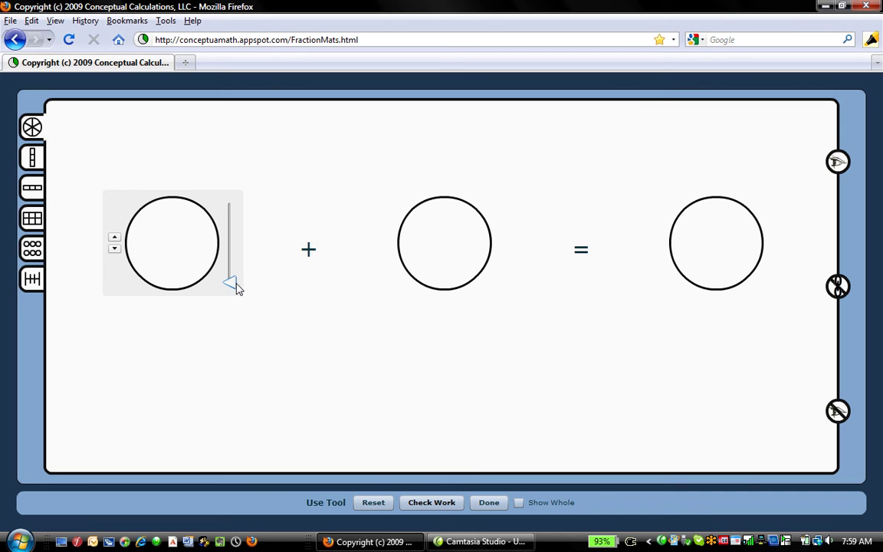
Show the written fractions with the circle models hidden, and enter 3/6 and 1/6 as the fractions being added
left_click(838, 411)
left_click(838, 162)
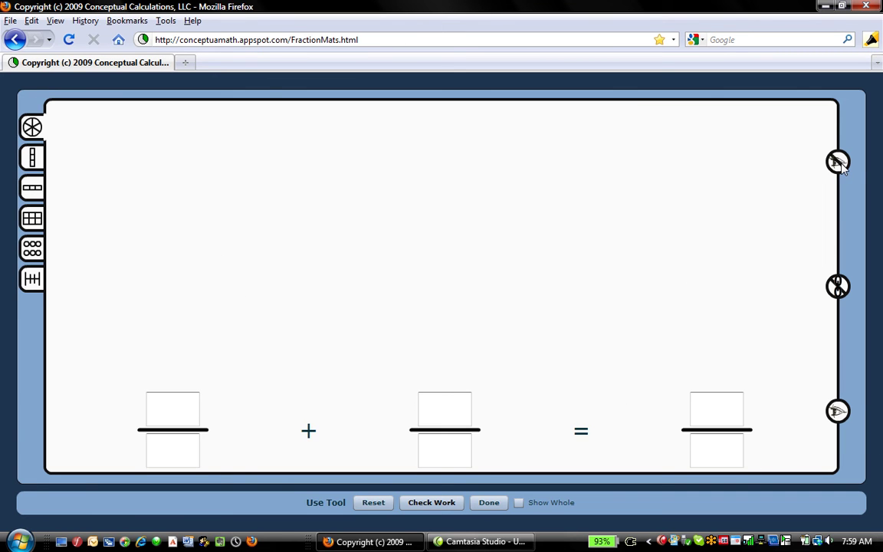
left_click(169, 399)
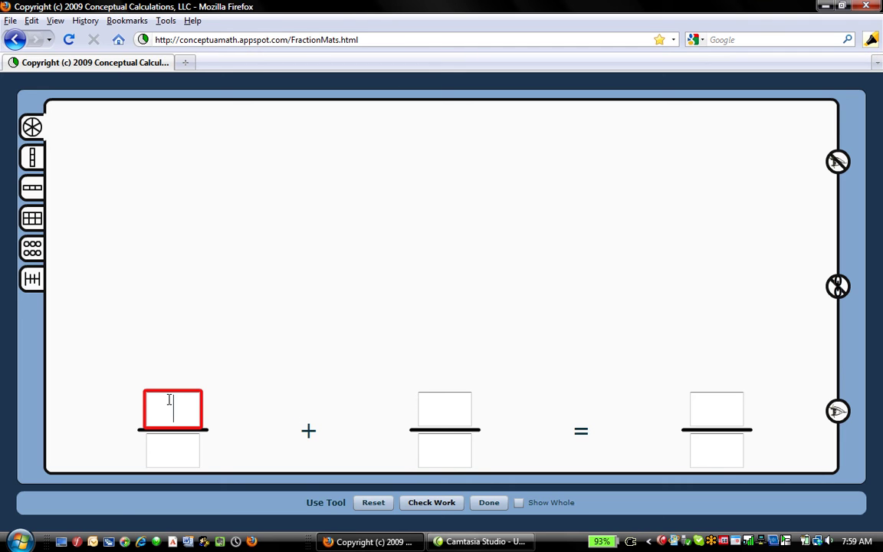
type("3")
left_click(177, 449)
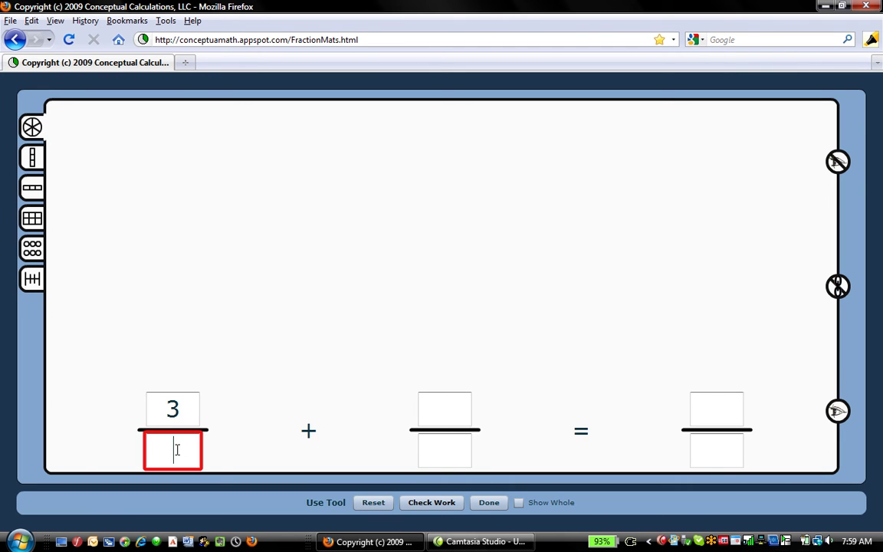
type("6")
left_click(446, 404)
type("1")
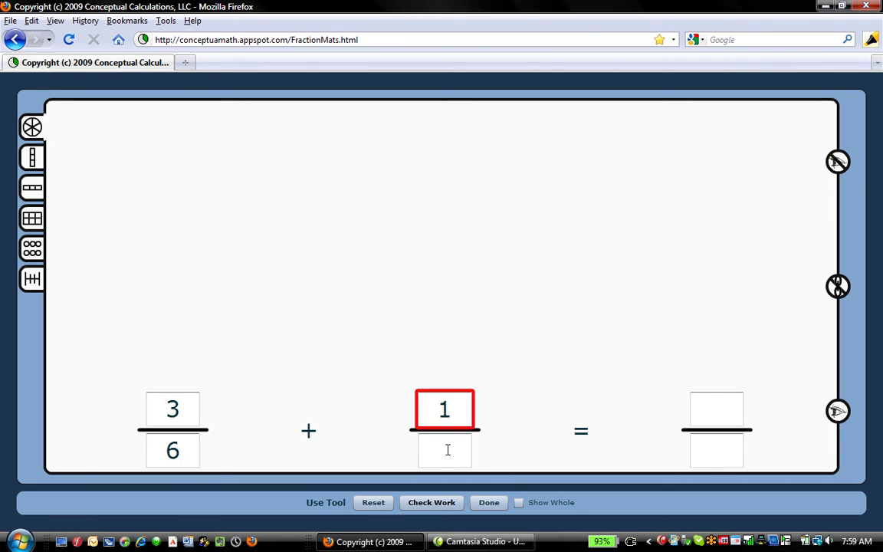
left_click(447, 450)
type("6")
Enter 4/6 as the sum fraction and check the work
left_click(732, 411)
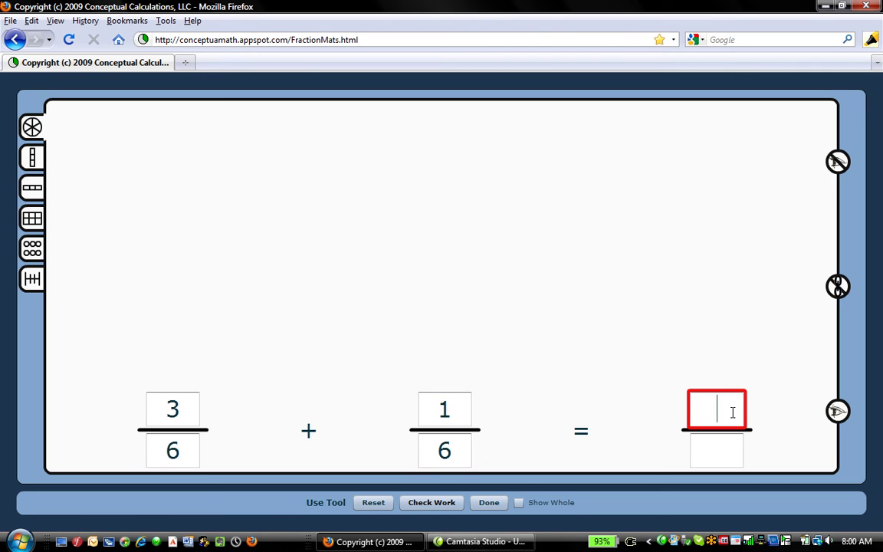
type("4")
left_click(724, 445)
type("6")
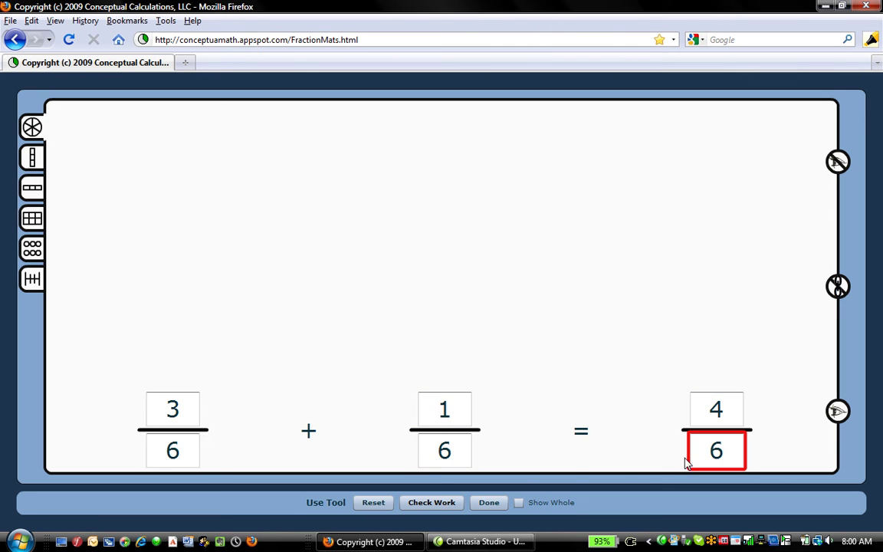
left_click(457, 505)
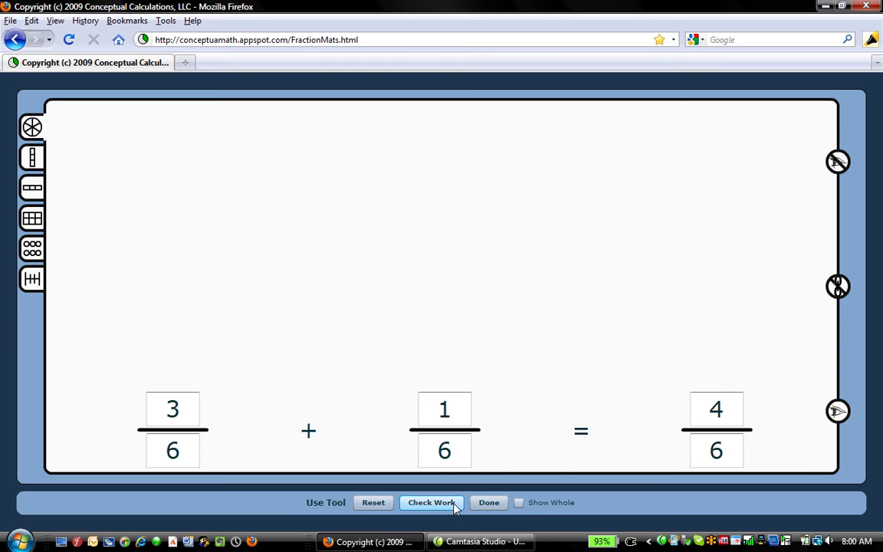
left_click(457, 506)
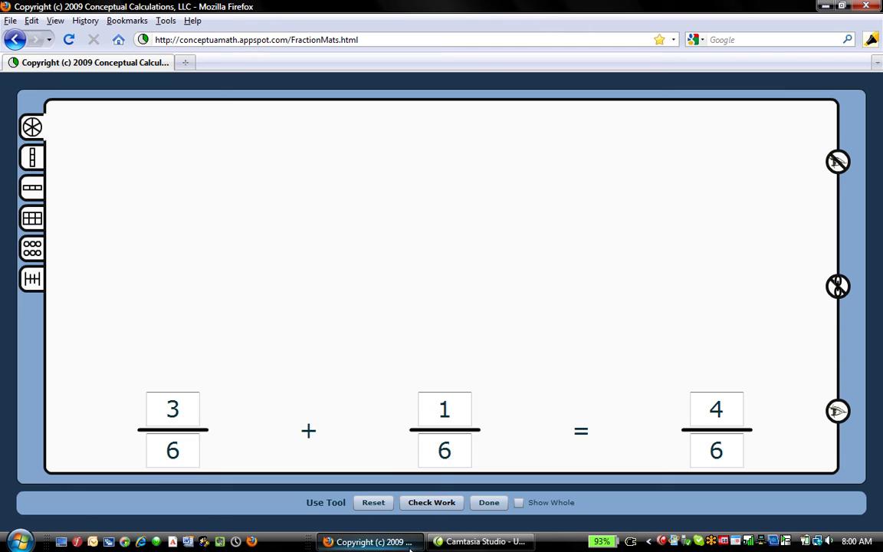
On a reset mat with the written fractions hidden, divide the first circle into 5 parts and shade one
left_click(374, 503)
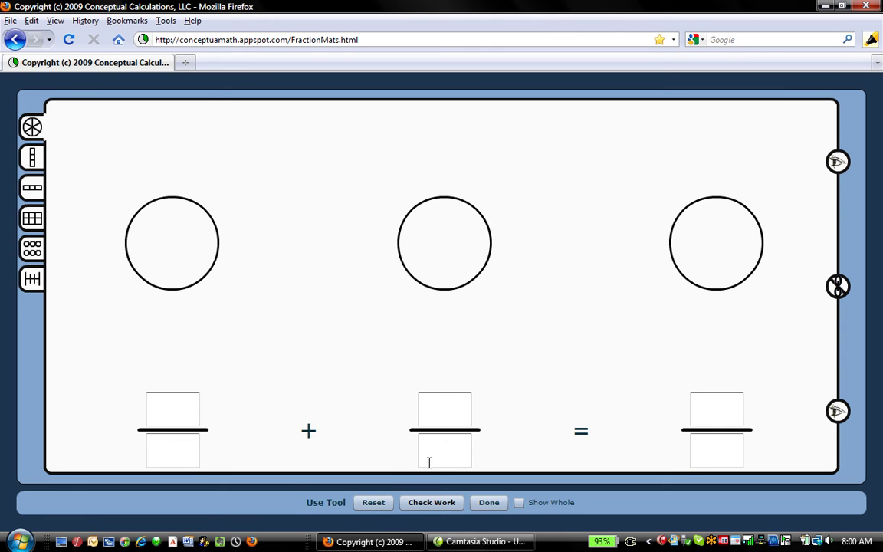
left_click(837, 412)
mouse_move(142, 234)
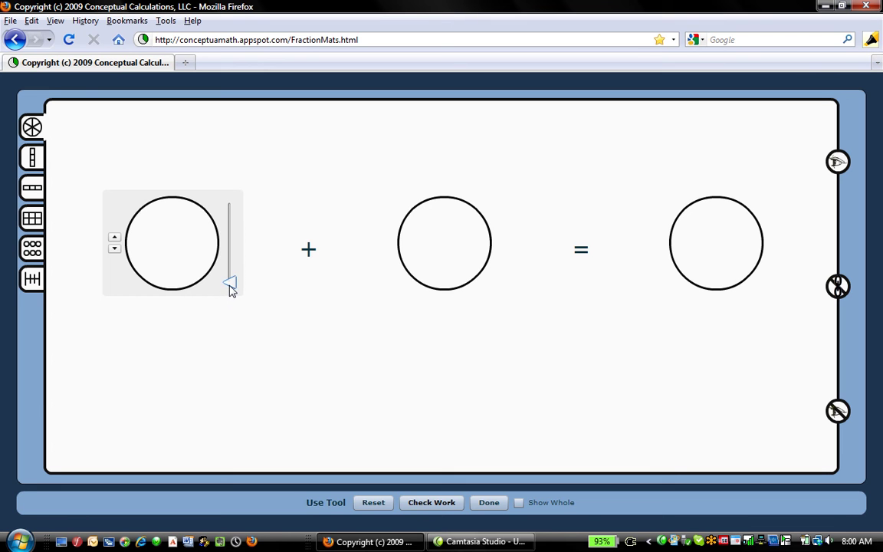
left_click_drag(231, 283, 231, 270)
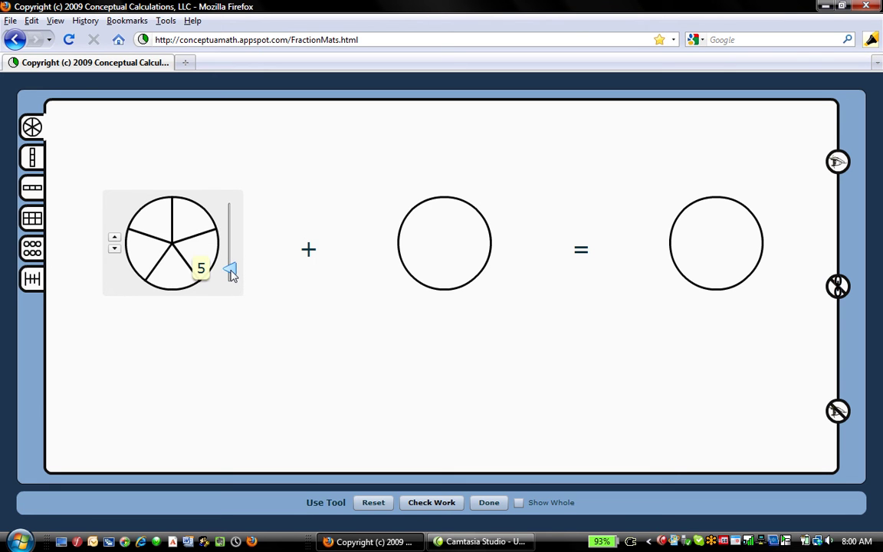
left_click(198, 226)
Divide the second circle into 5 parts and shade two of them
mouse_move(449, 256)
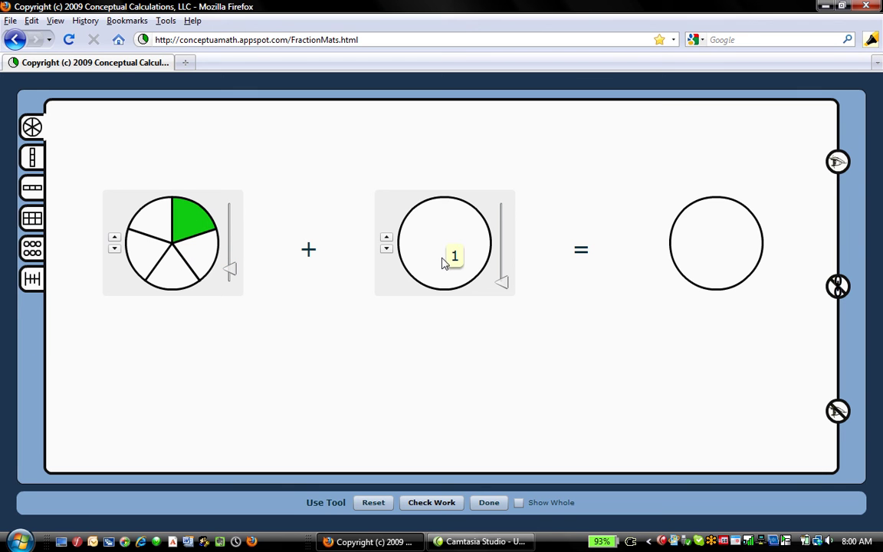
left_click_drag(503, 282, 507, 274)
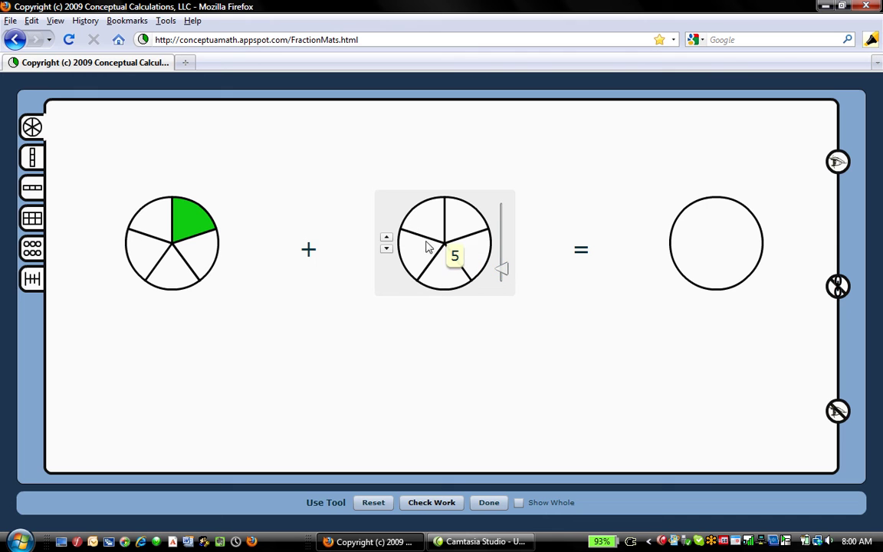
left_click(386, 239)
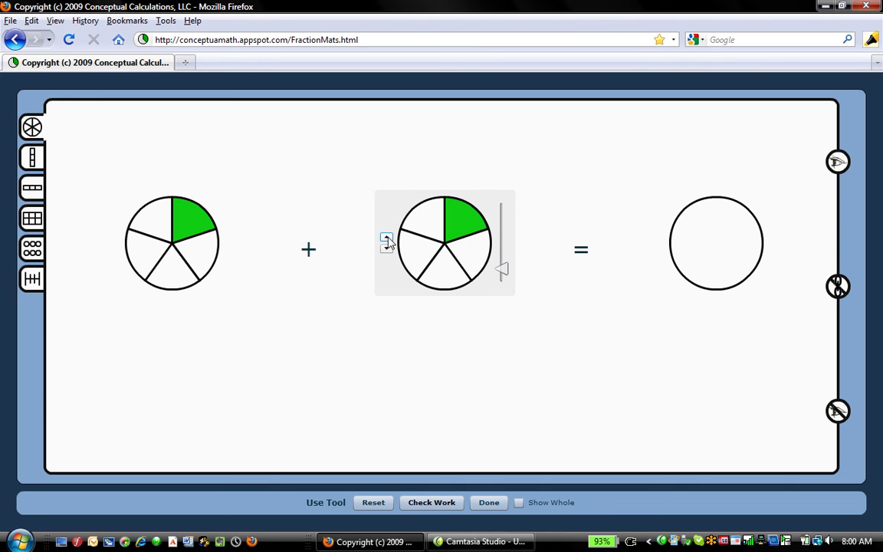
left_click(387, 239)
Divide the sum circle into 5 parts with three shaded, and check the work, clearing the marks when done
mouse_move(689, 247)
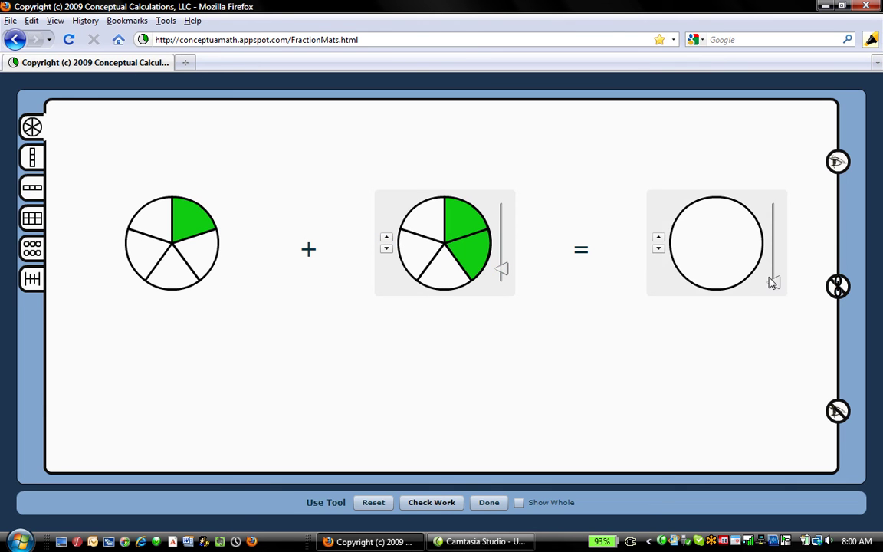
left_click_drag(775, 285, 776, 275)
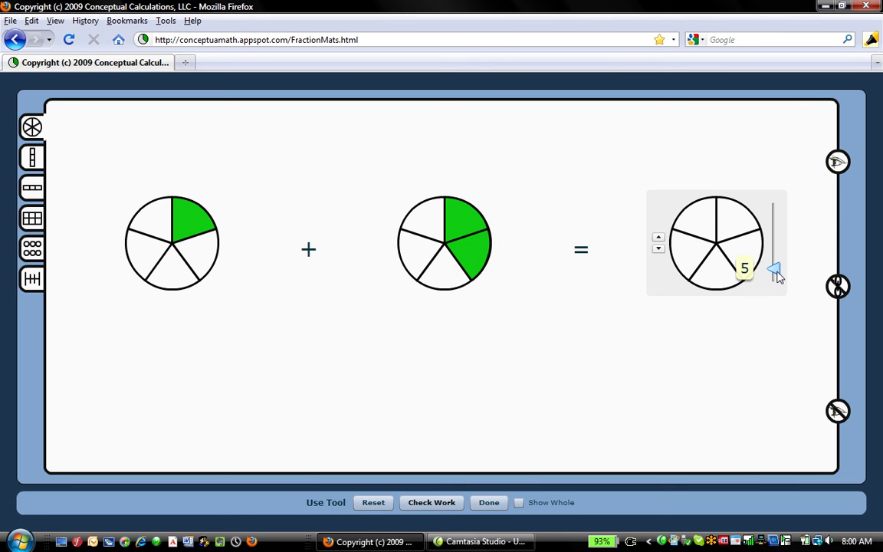
left_click(659, 238)
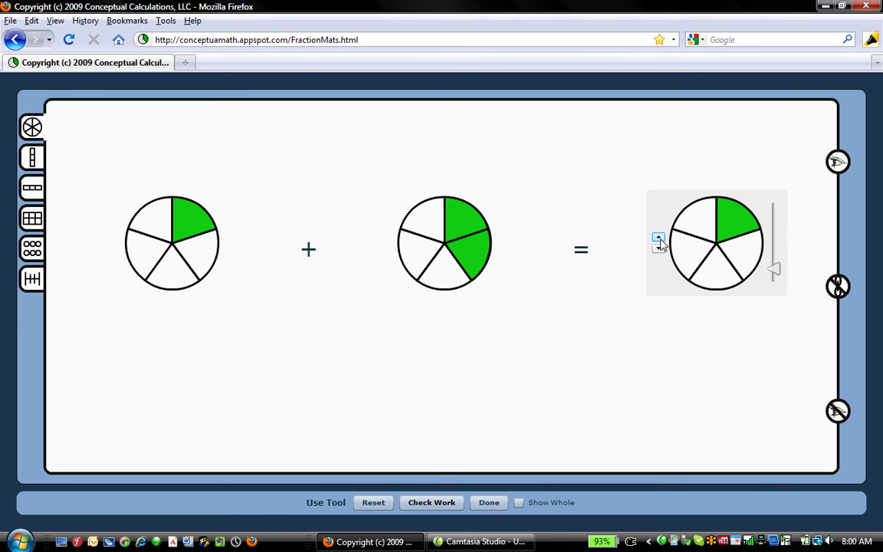
left_click(659, 239)
left_click(659, 239)
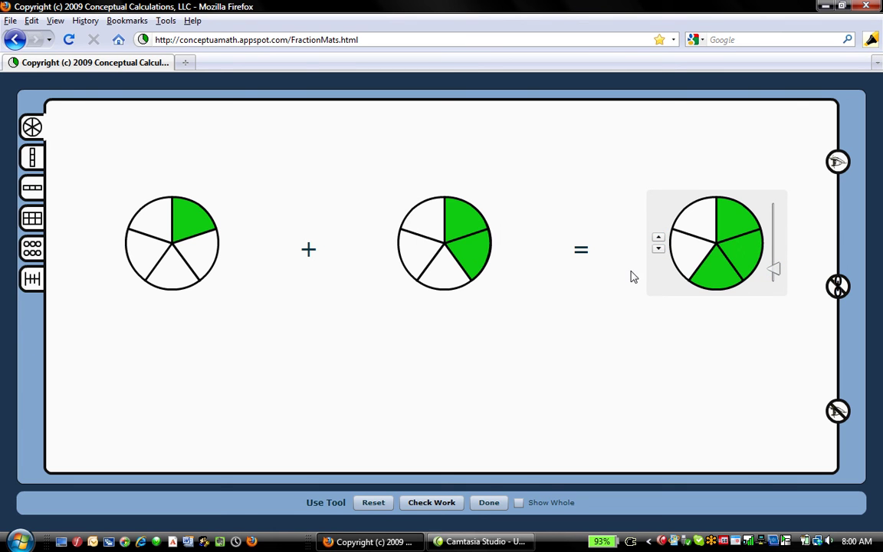
left_click(429, 503)
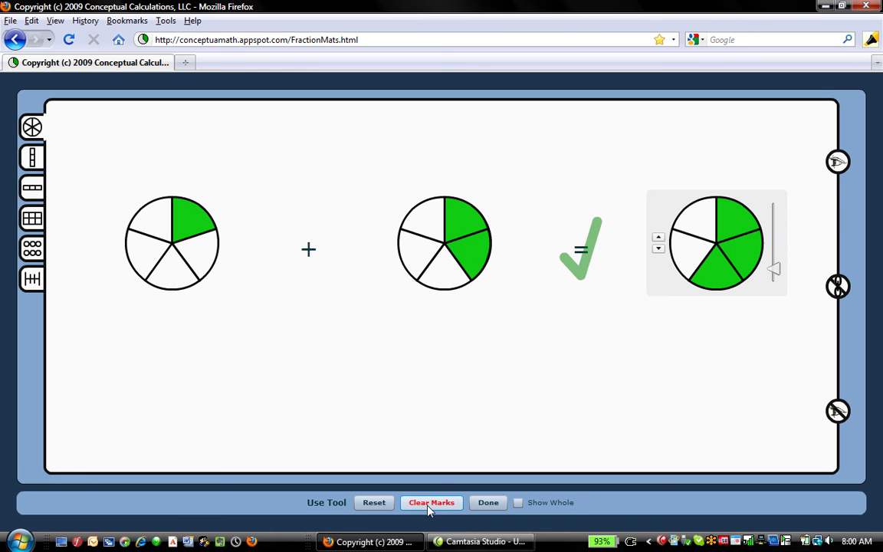
left_click(429, 503)
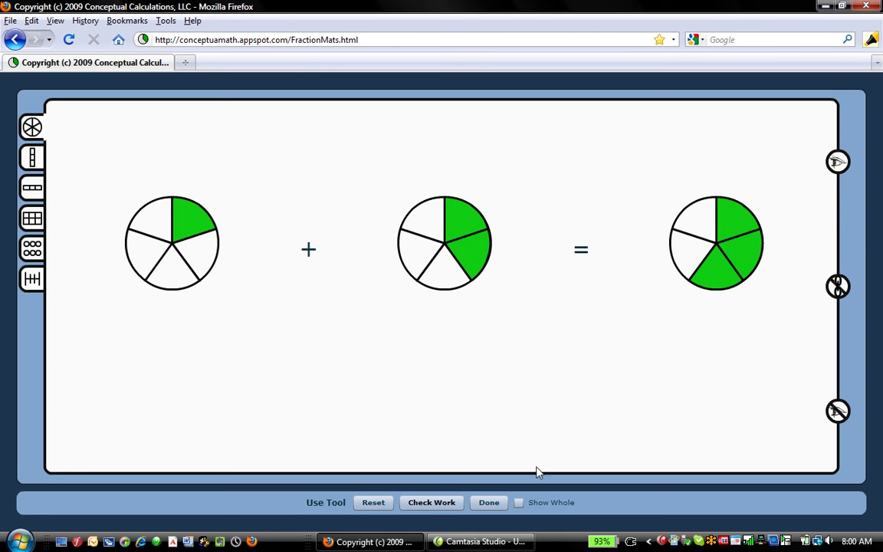
Reset the mat and link the circle models to the written fractions again
left_click(367, 506)
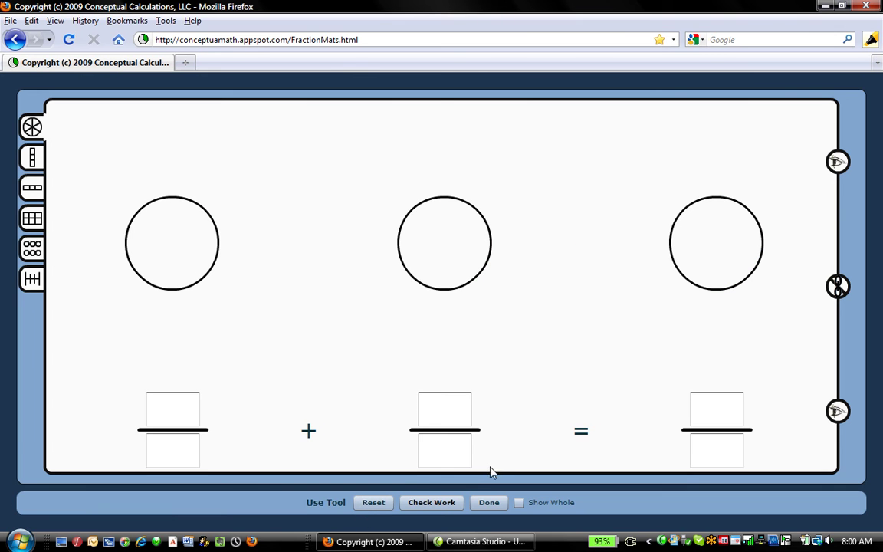
left_click(837, 288)
mouse_move(720, 286)
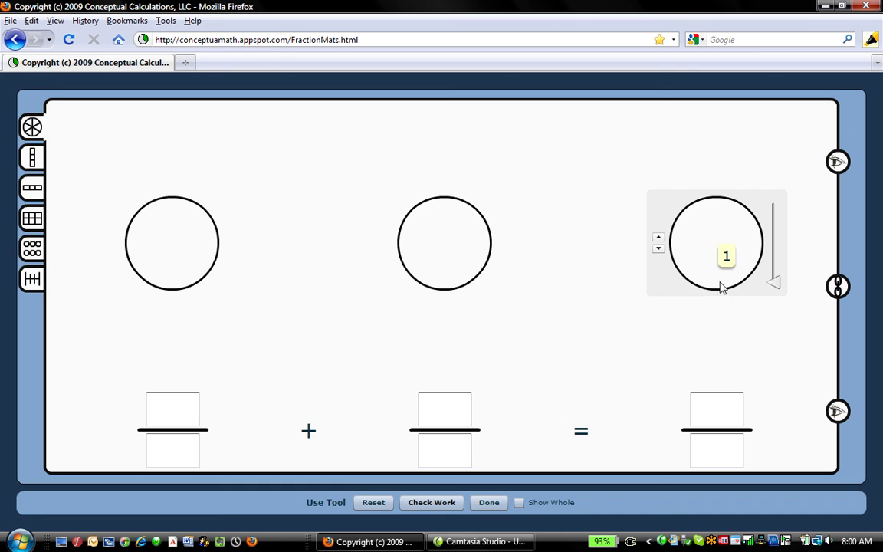
Enter 3/10 as the first written fraction
left_click(163, 404)
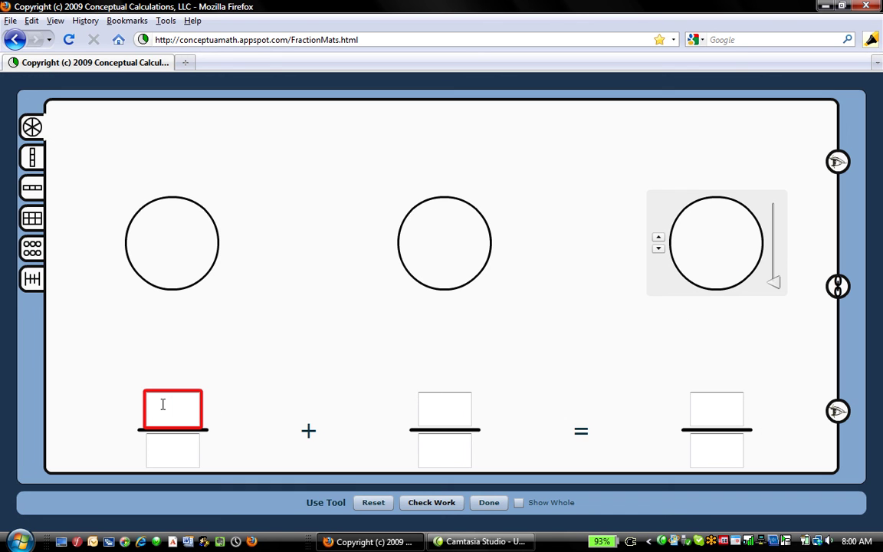
type("3")
left_click(170, 447)
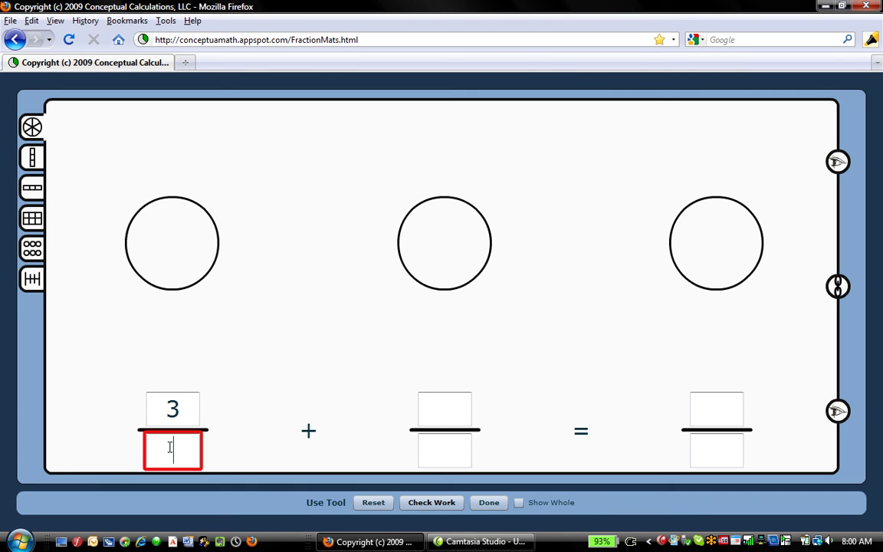
type("10")
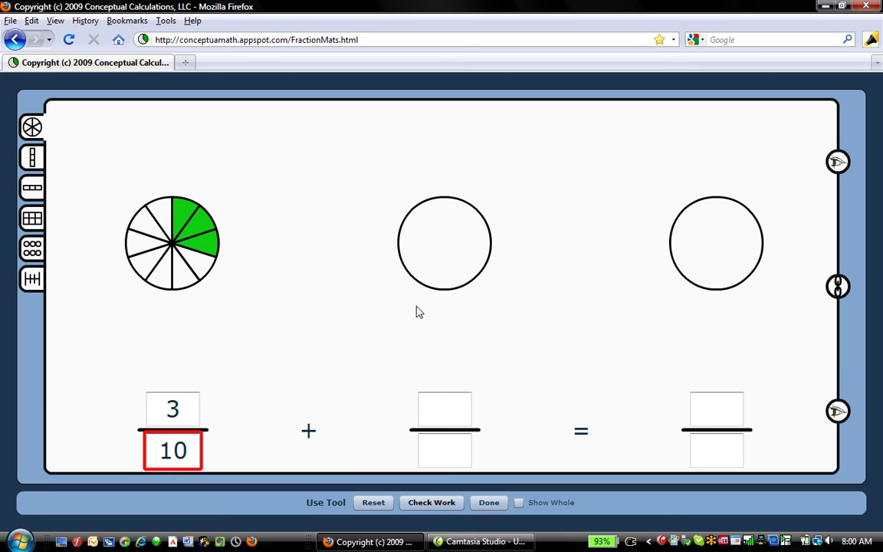
Divide the second circle into 10 parts and shade one of them
mouse_move(498, 276)
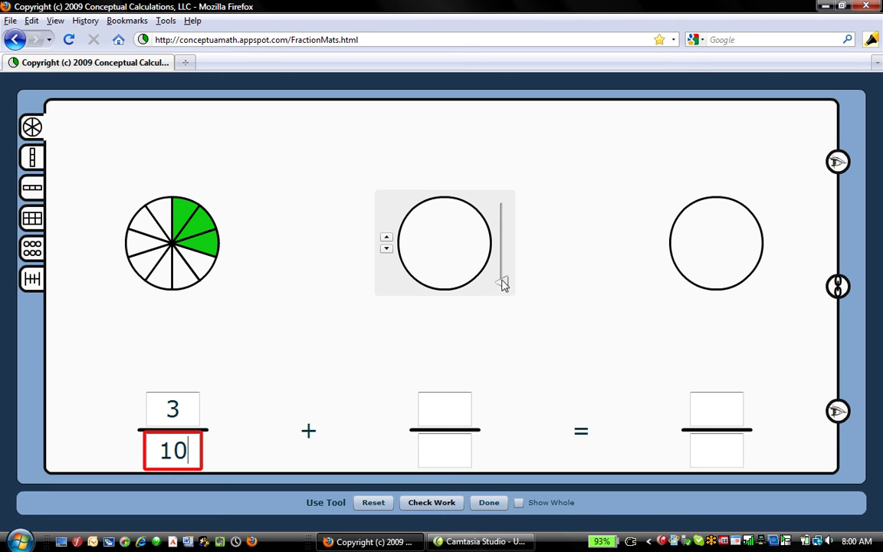
left_click_drag(504, 282, 503, 251)
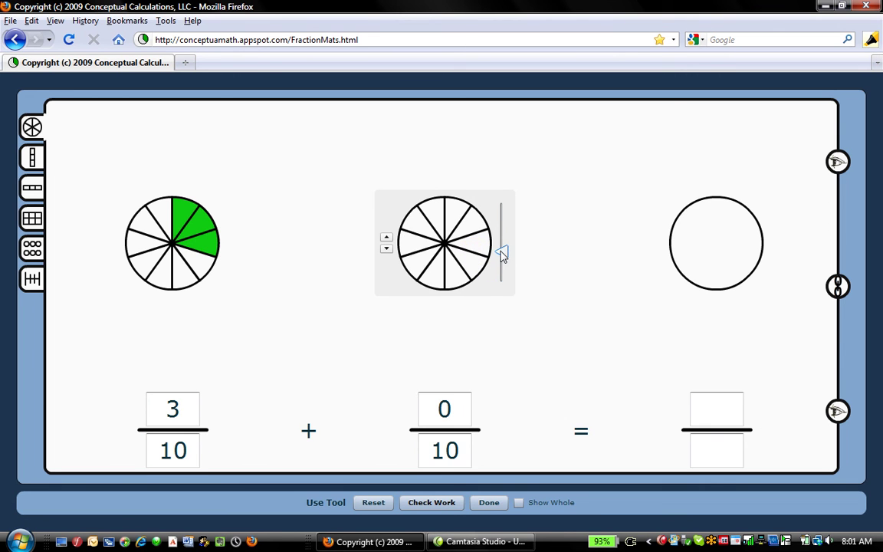
left_click(455, 211)
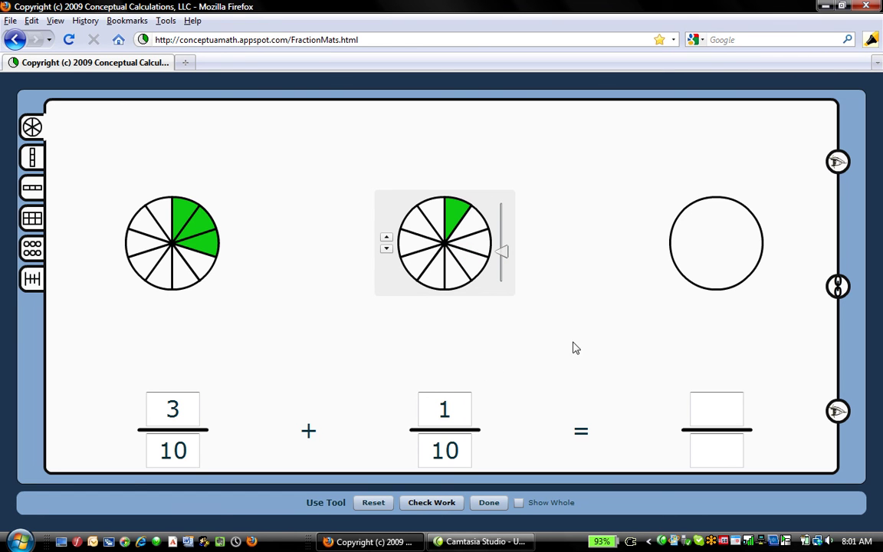
Divide the sum circle into 10 parts and shade four adjacent parts
mouse_move(774, 282)
left_click_drag(774, 282, 776, 251)
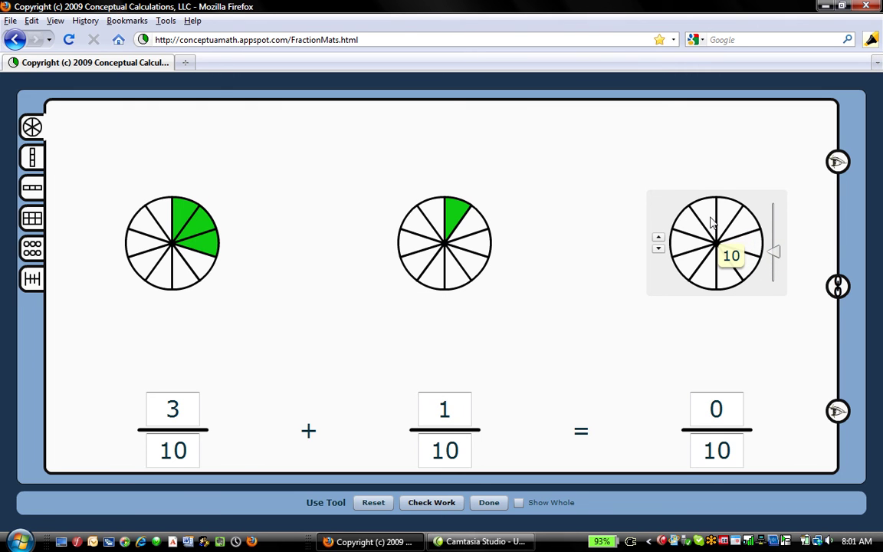
left_click(728, 214)
left_click(745, 228)
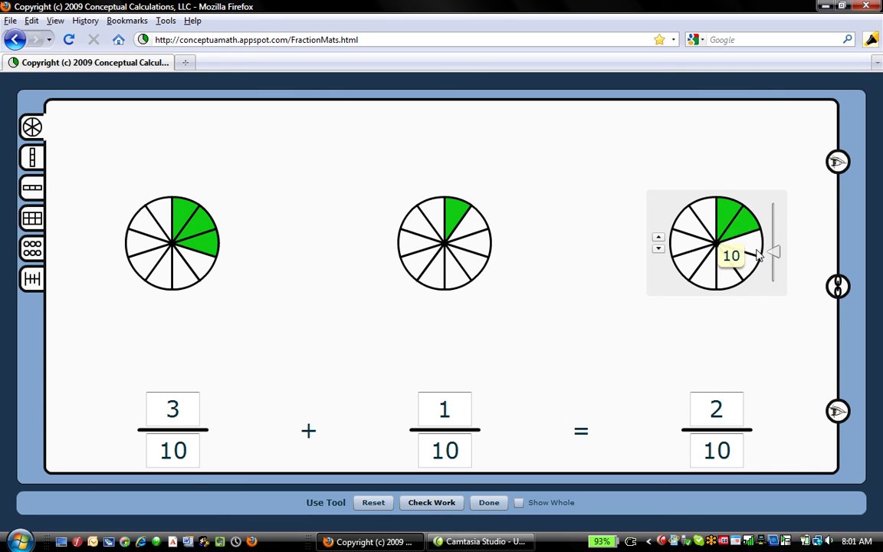
left_click(752, 250)
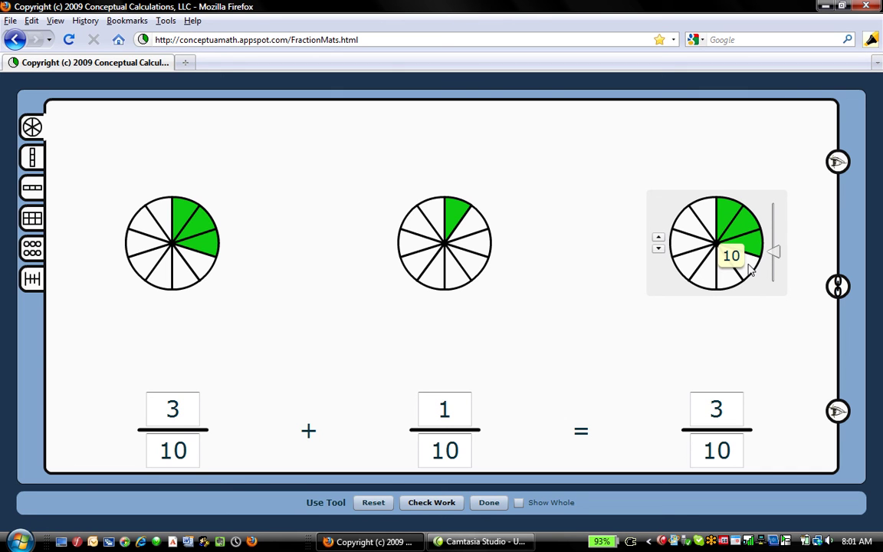
left_click(745, 266)
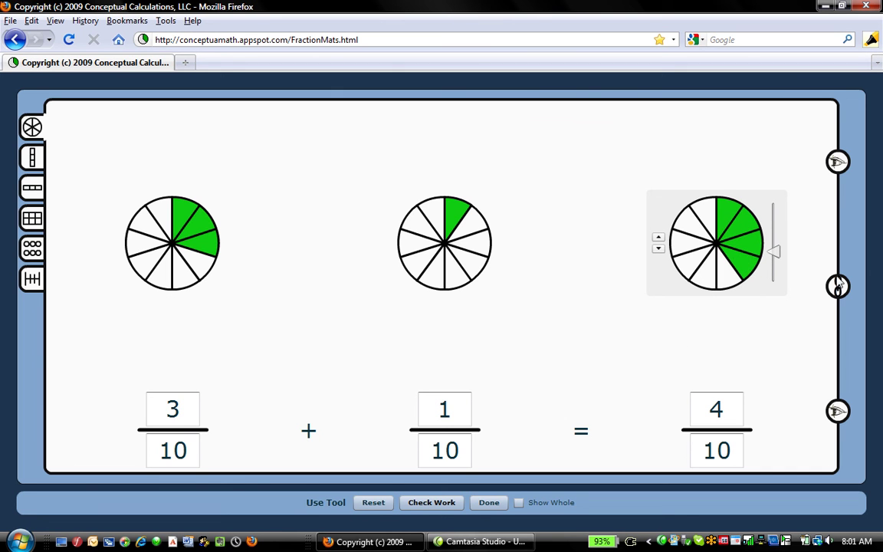
View the addition as vertical bars, horizontal bars and a rectangular grid, showing the grid divisions of the first fraction's square
mouse_move(99, 168)
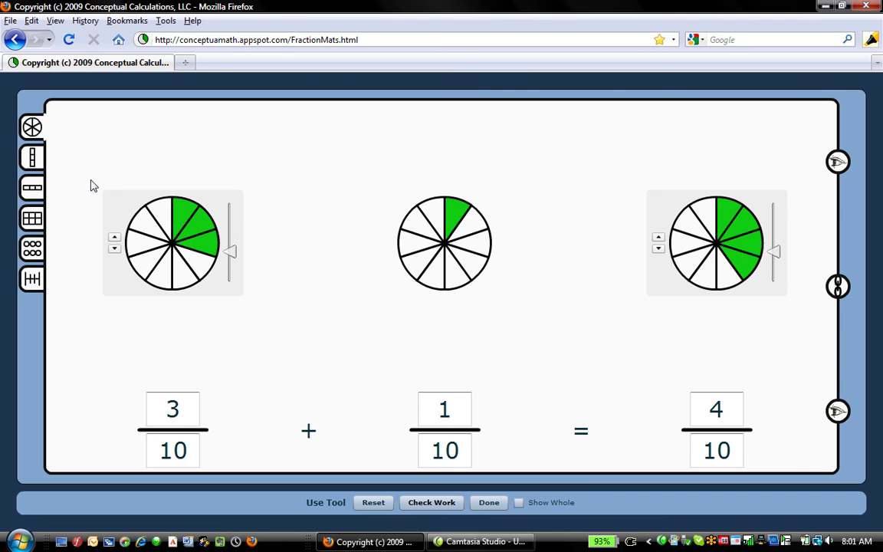
left_click(35, 165)
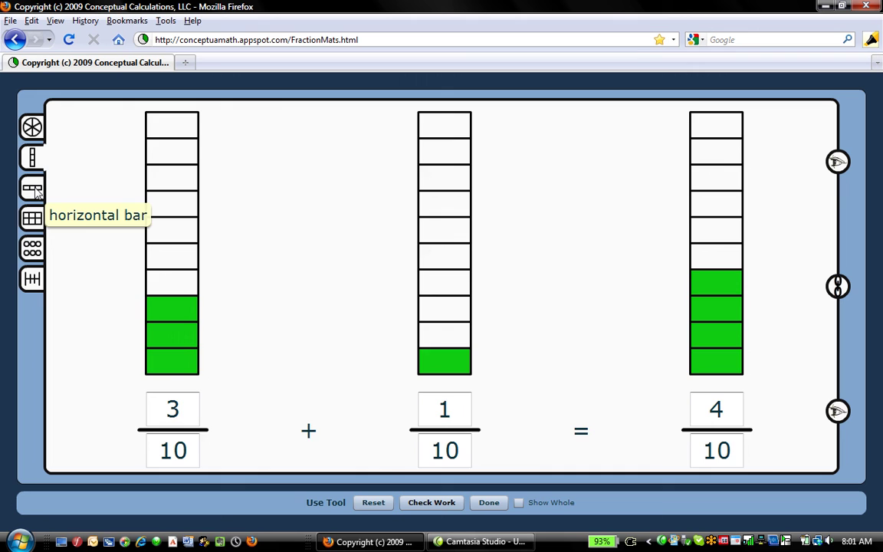
left_click(32, 189)
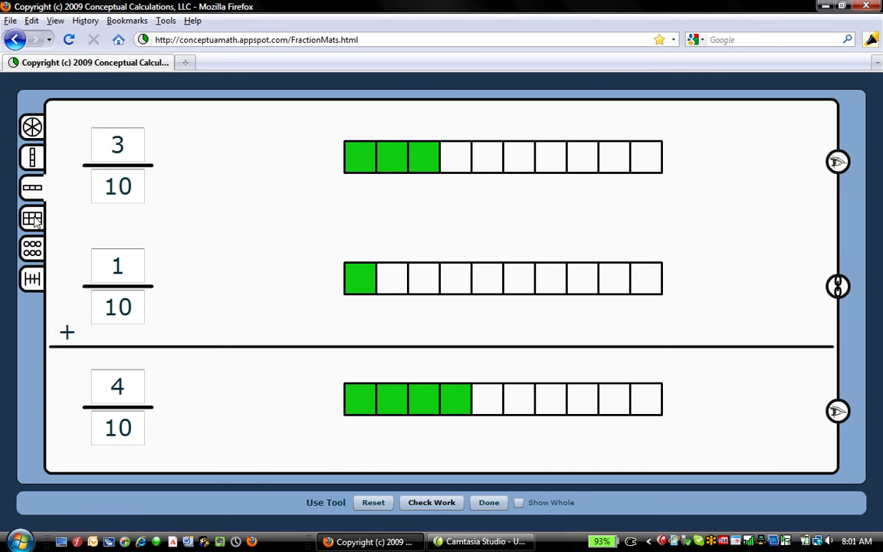
left_click(32, 219)
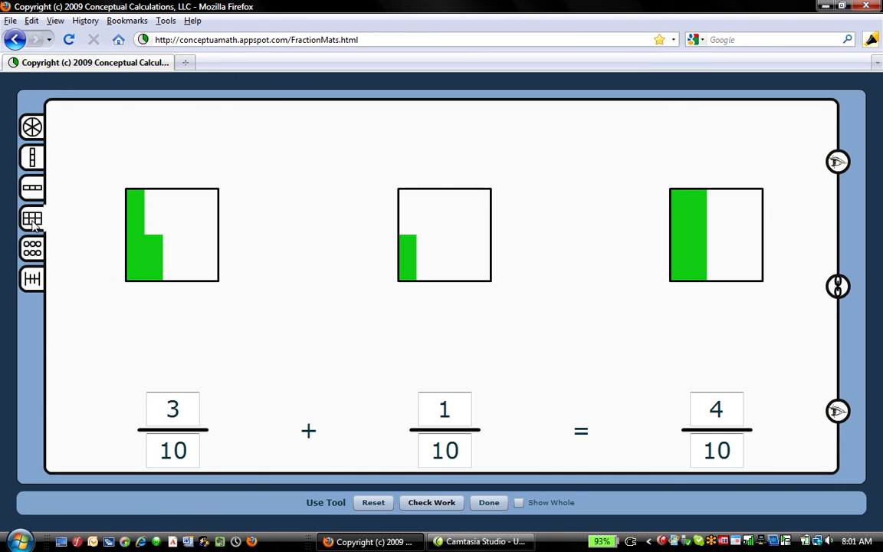
mouse_move(151, 246)
mouse_move(213, 282)
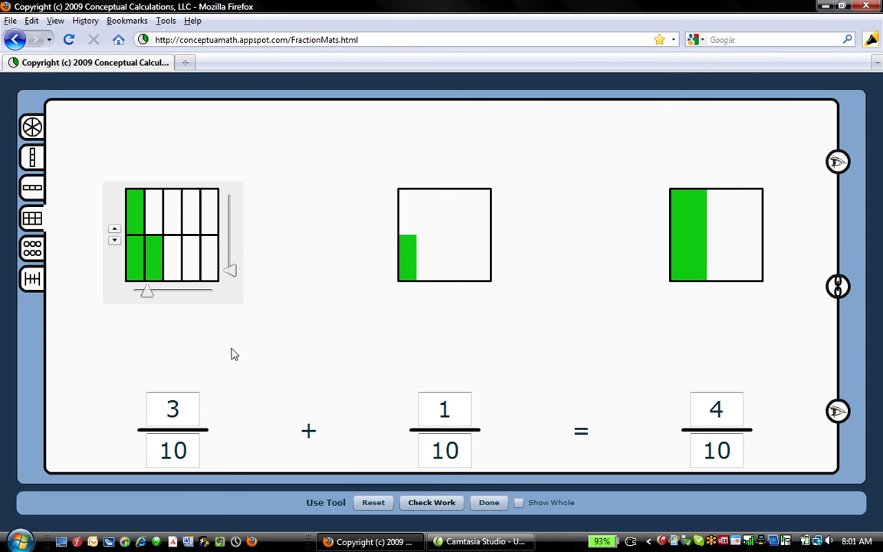
View the addition as sets of dots and on number lines, showing the jumps on the sum and second-fraction lines
left_click(29, 249)
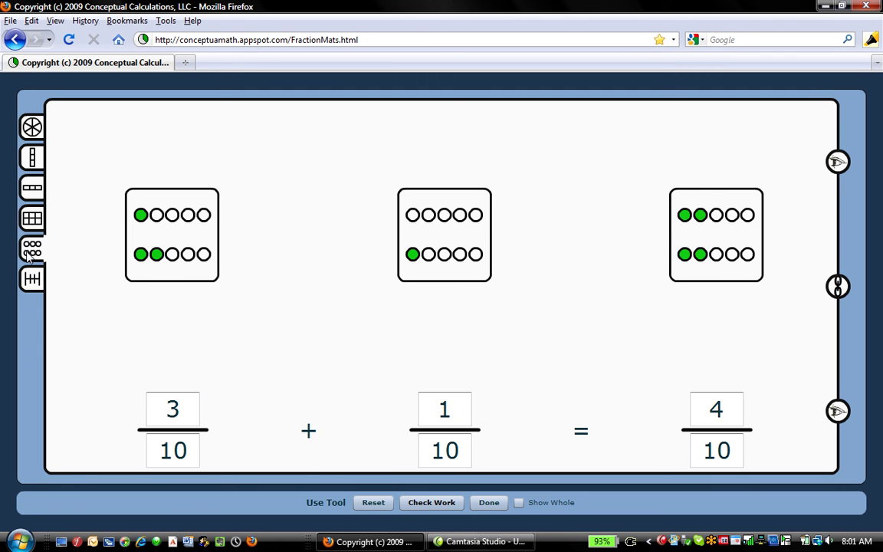
left_click(32, 281)
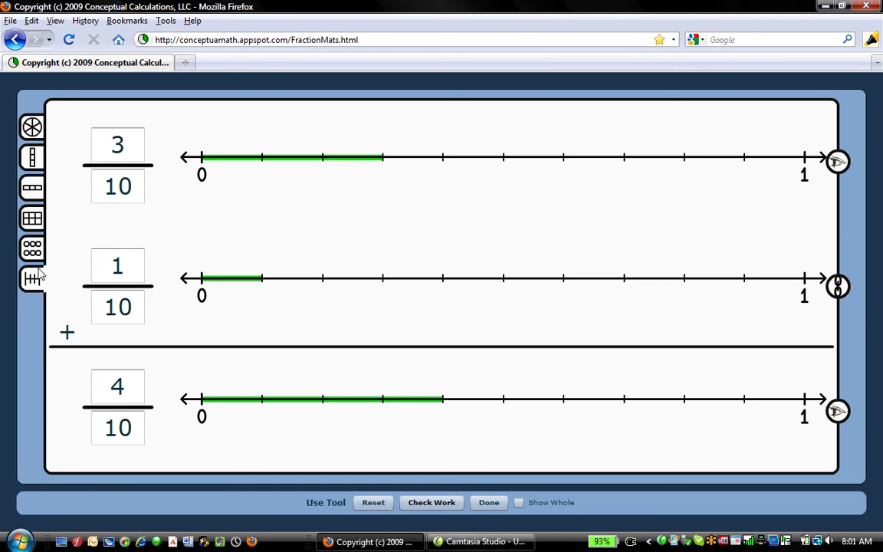
mouse_move(322, 421)
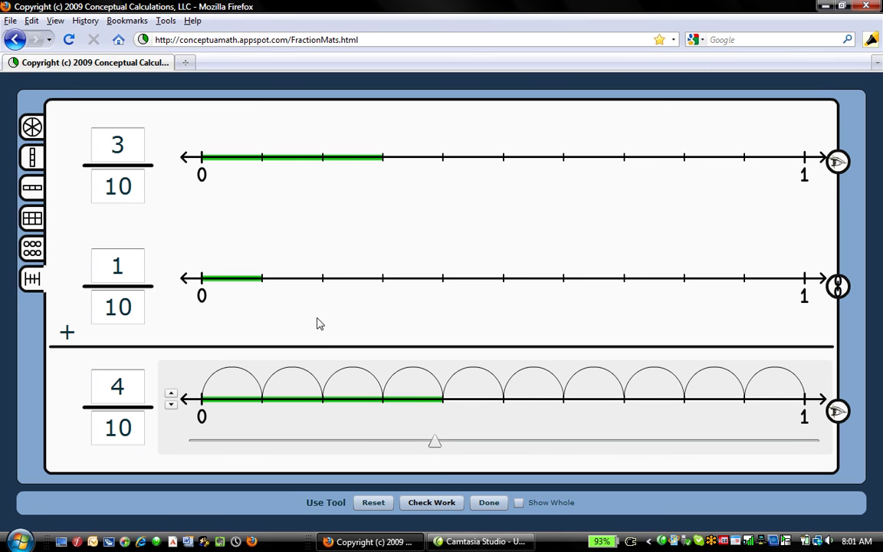
mouse_move(321, 280)
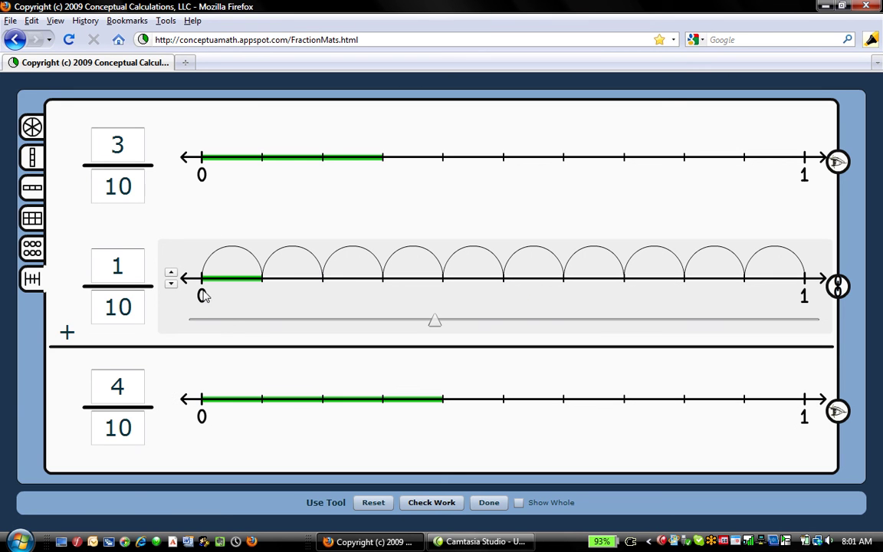